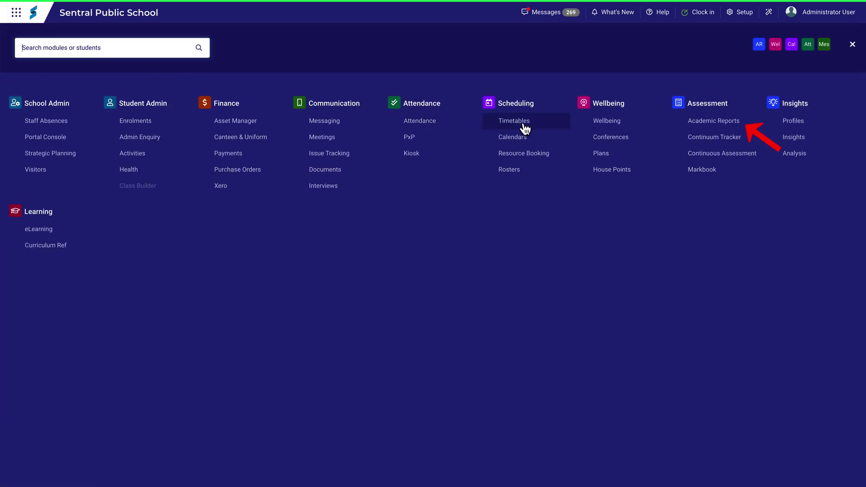
Step: Launch the Academic Reports module and select the Semester 2, 2022 reporting period
{"action": "left_click", "coordinate": [684, 123]}
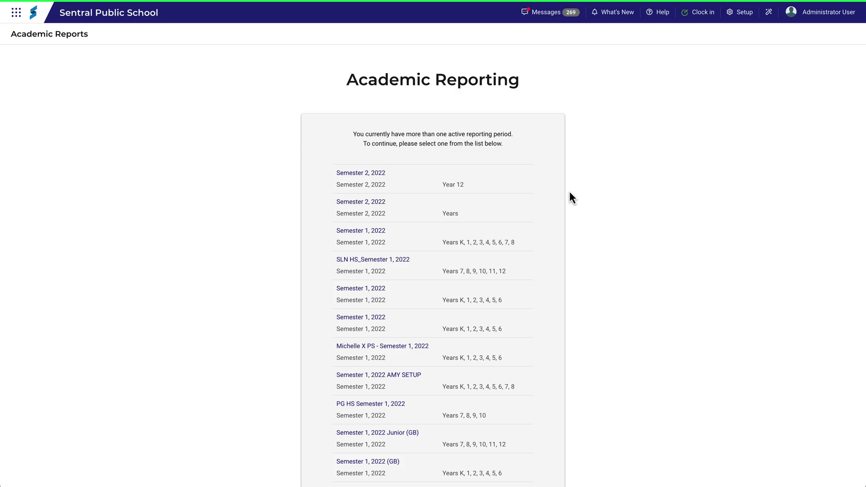
{"action": "left_click", "coordinate": [486, 213]}
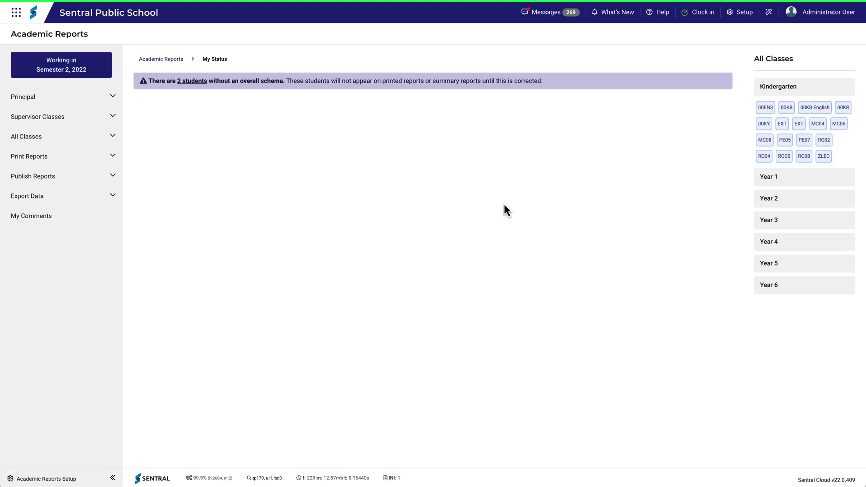
Step: Go to Academic Reports Setup and open the Faculty Schemas Overview page
{"action": "left_click", "coordinate": [744, 18]}
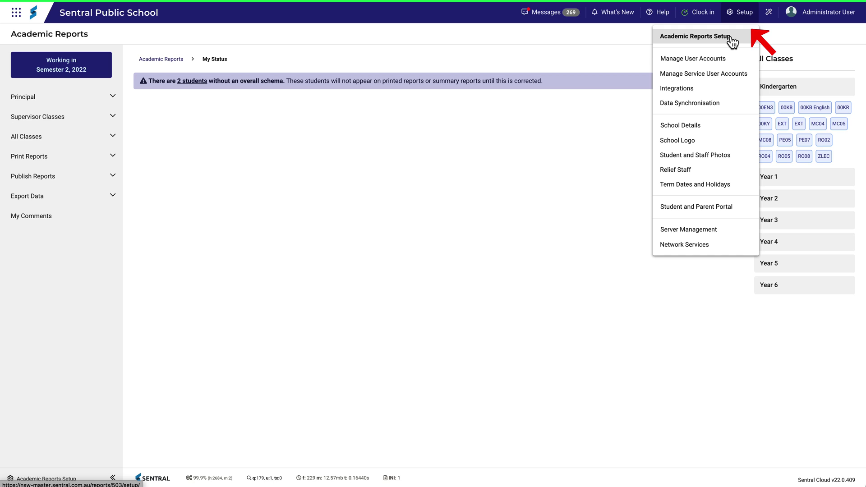
{"action": "left_click", "coordinate": [732, 42]}
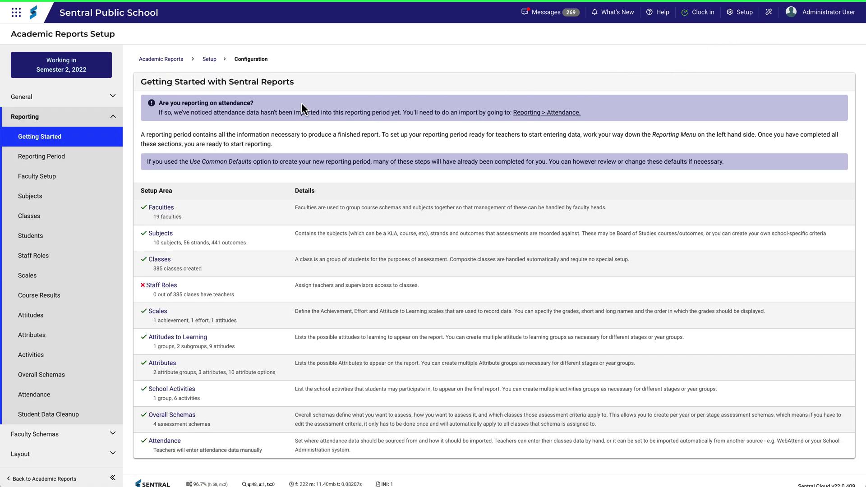
{"action": "left_click", "coordinate": [113, 117]}
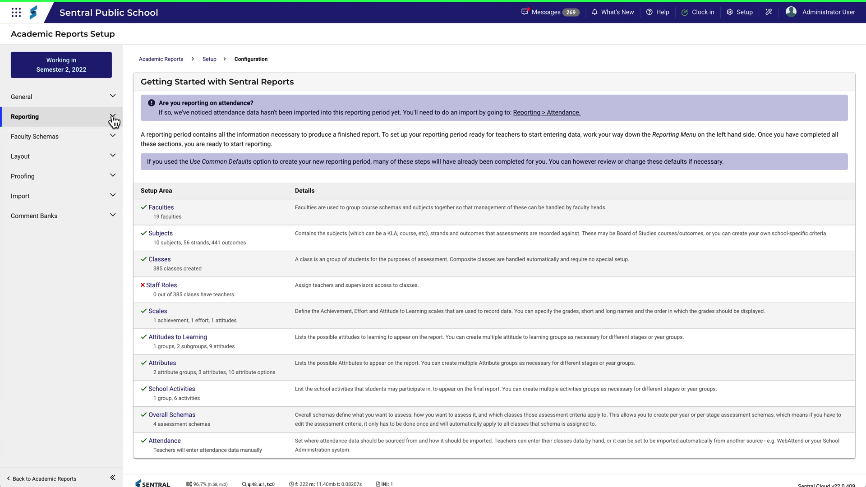
{"action": "left_click", "coordinate": [113, 140]}
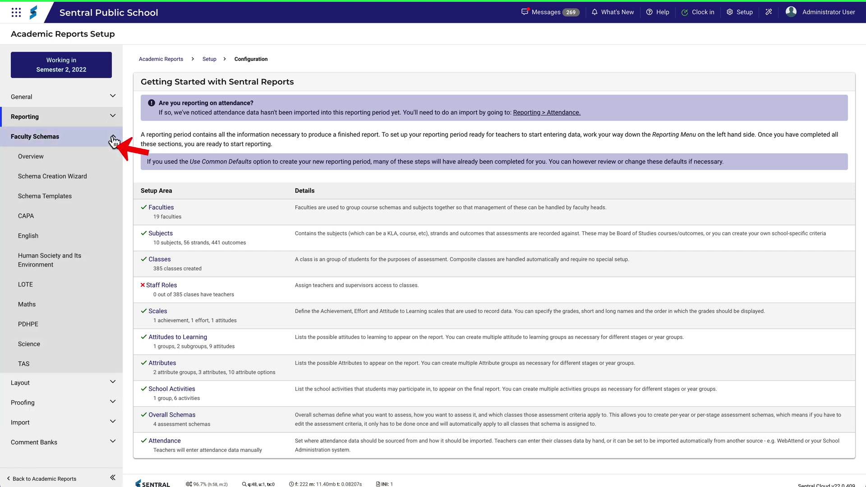
{"action": "left_click", "coordinate": [103, 160]}
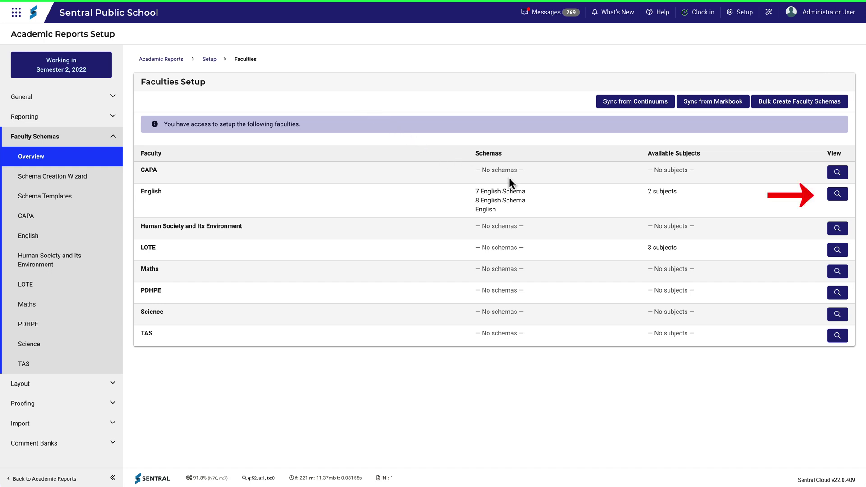
Step: View the English faculty's course schemas, then return to the Faculties Setup overview
{"action": "left_click", "coordinate": [836, 196]}
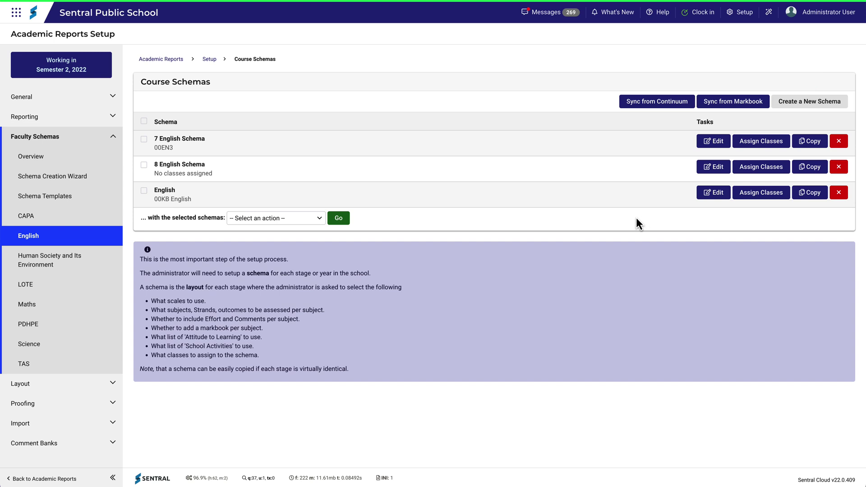
{"action": "left_click", "coordinate": [98, 159]}
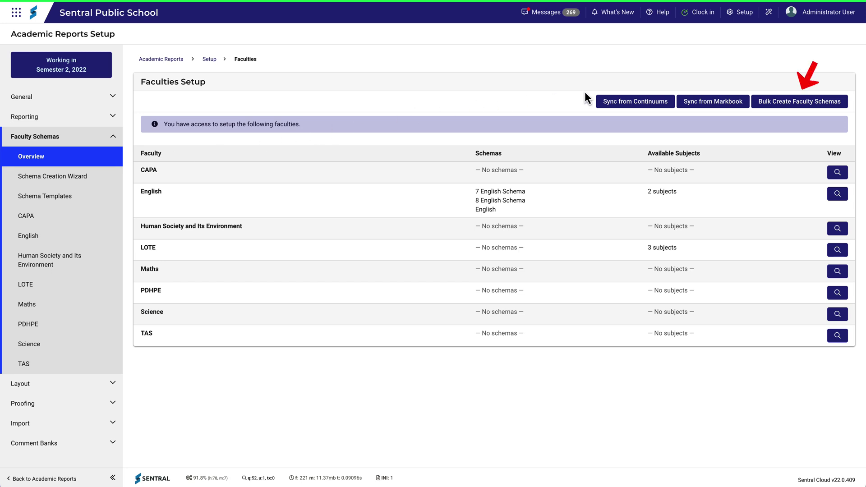
Step: Open the bulk and single Schema Creation Wizard pages, then return to the faculties overview
{"action": "left_click", "coordinate": [761, 103]}
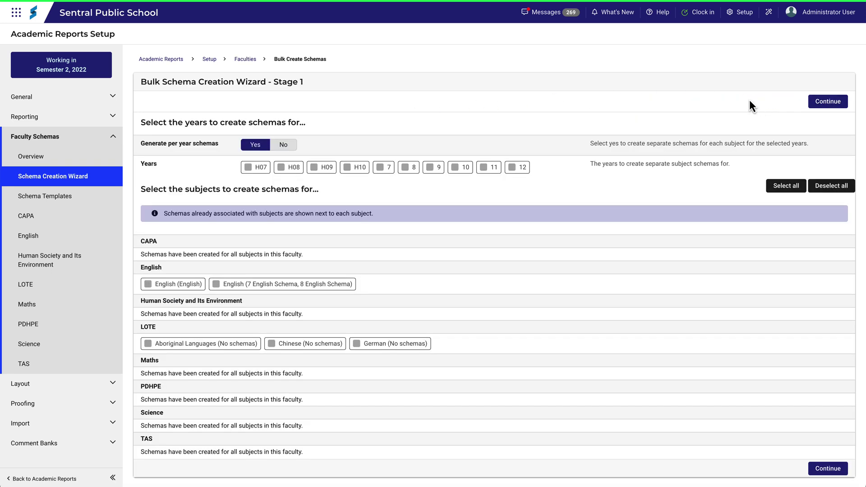
{"action": "left_click", "coordinate": [96, 158]}
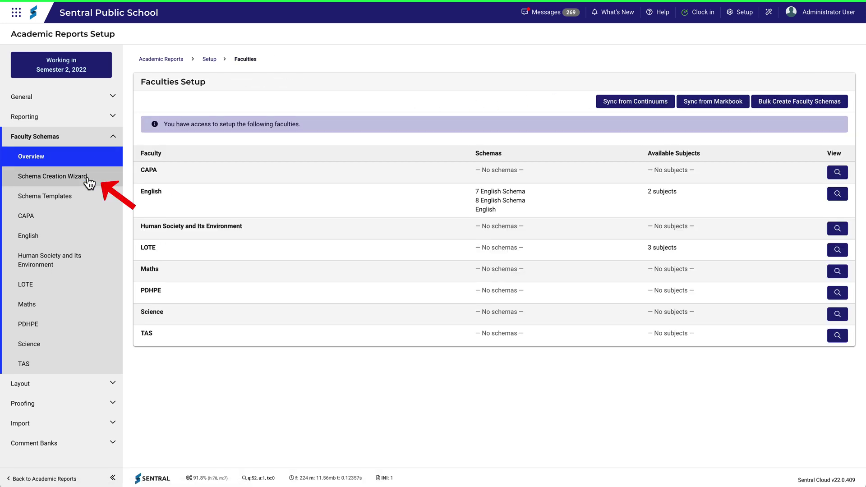
{"action": "left_click", "coordinate": [90, 181]}
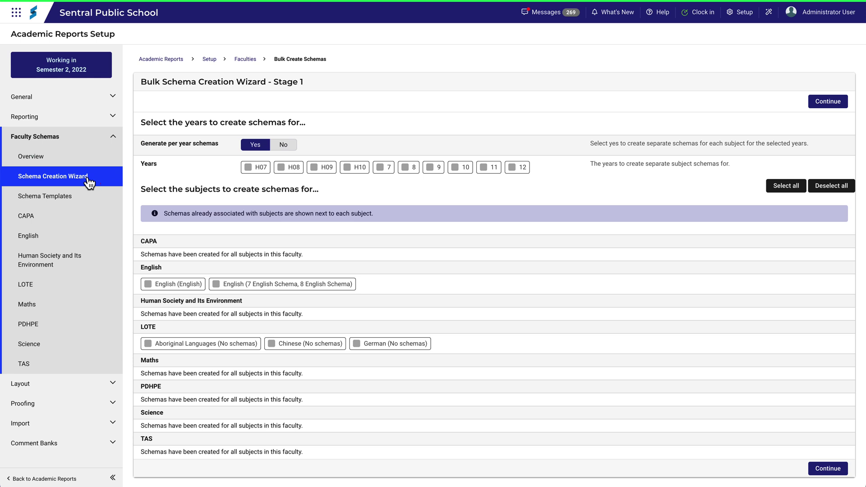
{"action": "left_click", "coordinate": [93, 163]}
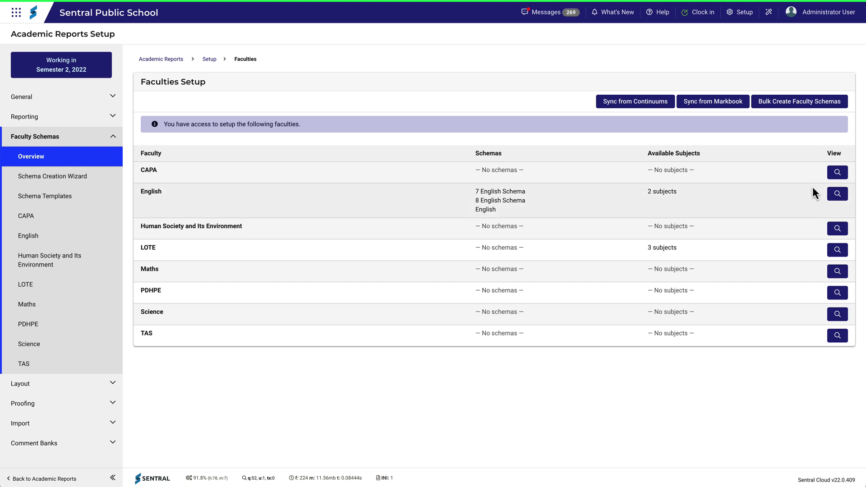
Step: Show English's course schemas: 7 English Schema with class 00EN3, and 8 English Schema
{"action": "left_click", "coordinate": [835, 195]}
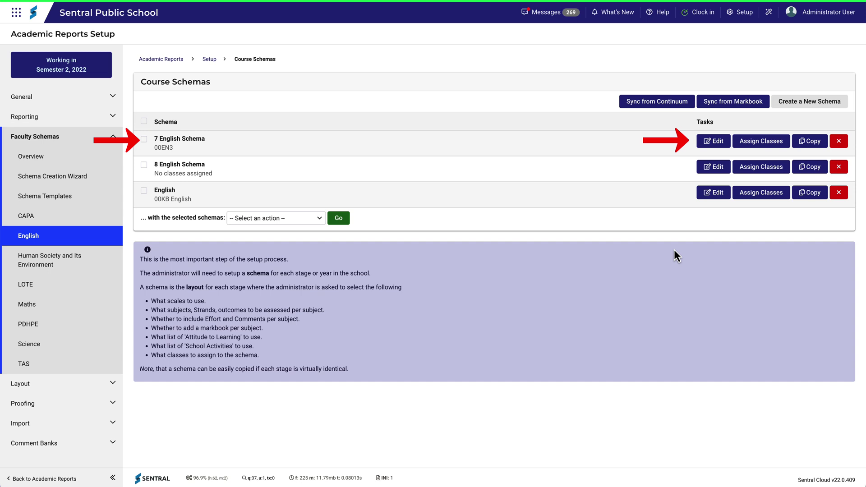
Step: Open 7 English Schema's editor showing English (NSW AC 7-10), Stage 4, class 00EN3
{"action": "left_click", "coordinate": [715, 142]}
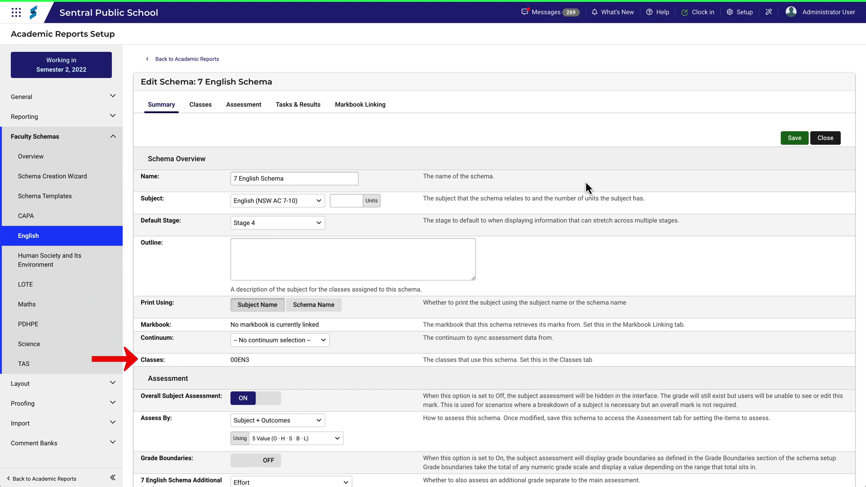
Step: Scroll through 7 English Schema's assessment and comment settings and close it without saving
{"action": "scroll", "coordinate": [585, 182], "scroll_direction": "down", "scroll_amount": 4}
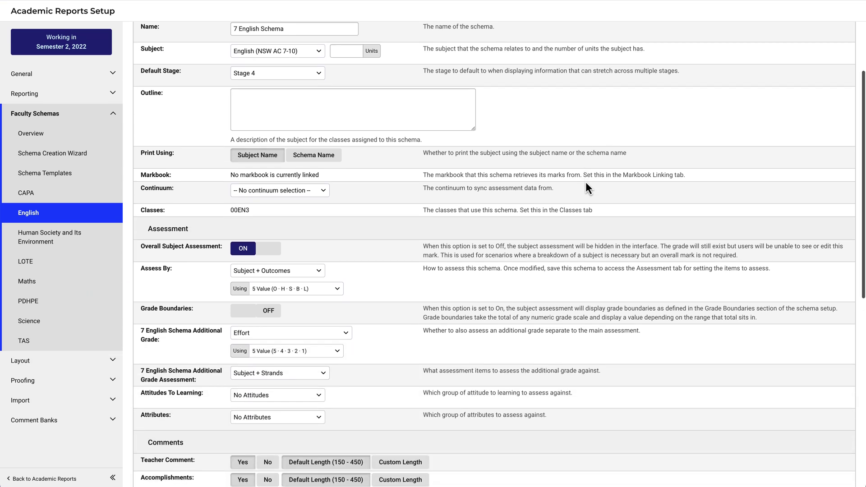
{"action": "scroll", "coordinate": [585, 182], "scroll_direction": "down", "scroll_amount": 1}
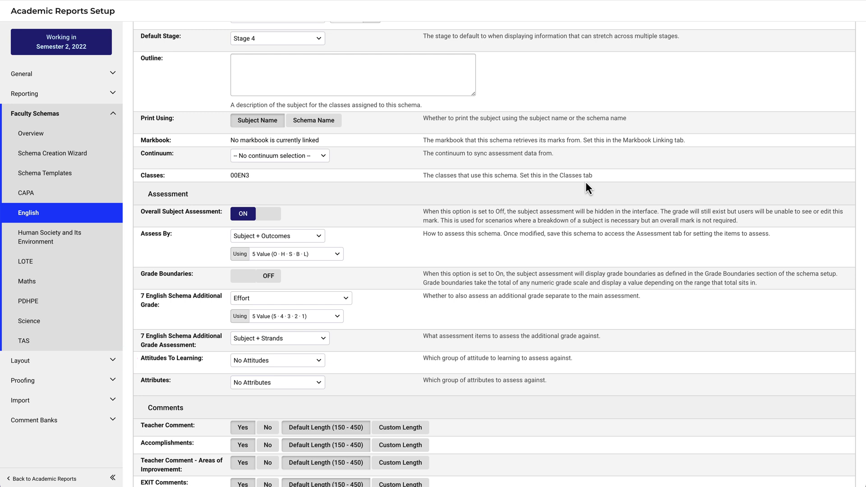
{"action": "scroll", "coordinate": [585, 182], "scroll_direction": "down", "scroll_amount": 6}
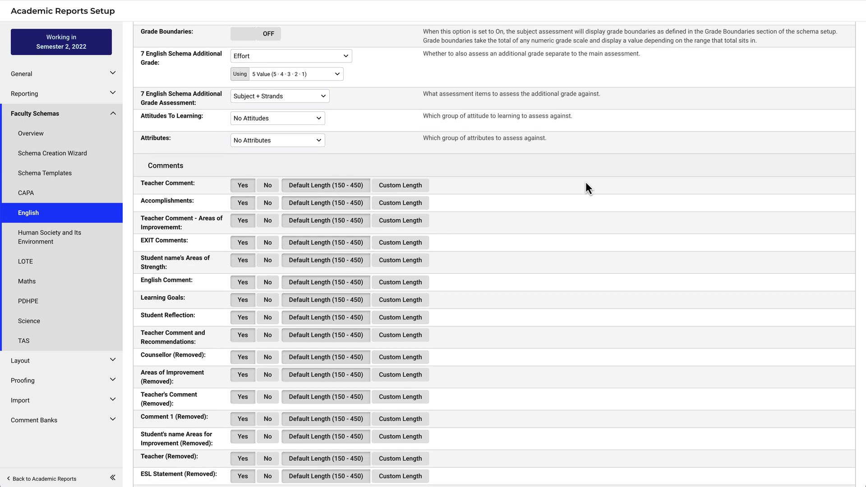
{"action": "scroll", "coordinate": [585, 183], "scroll_direction": "down", "scroll_amount": 3}
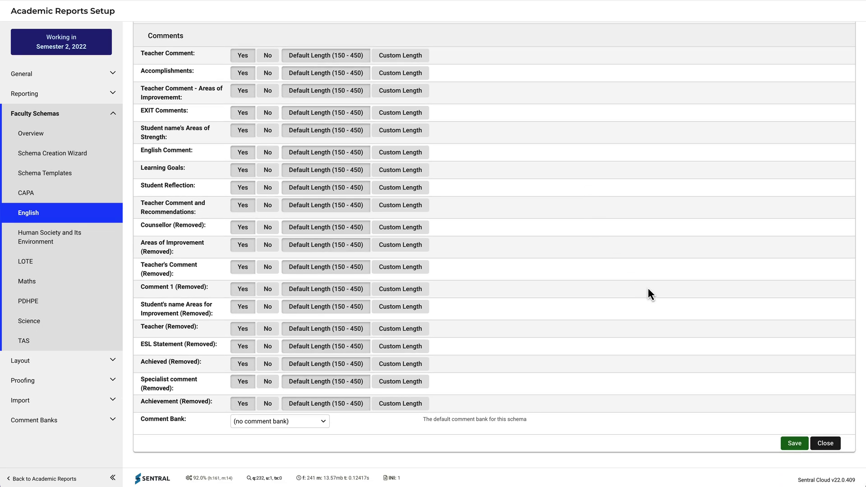
{"action": "left_click", "coordinate": [825, 444]}
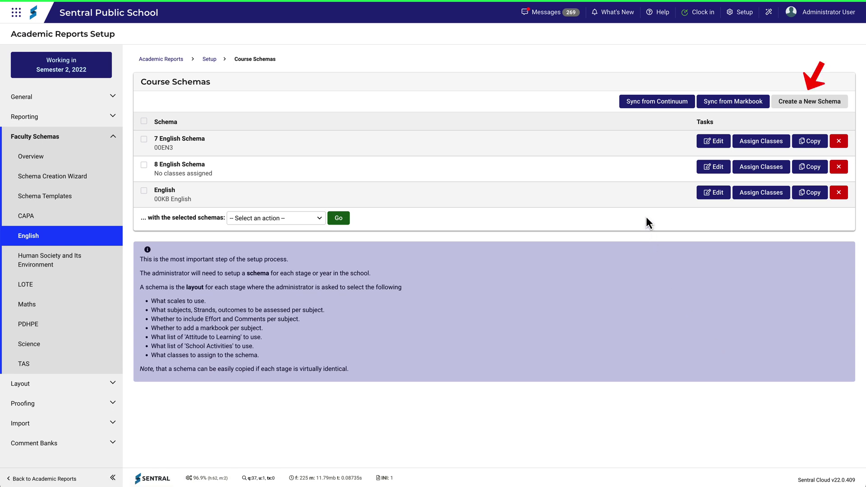
Step: Create a schema named '9 English Schema' with subject English (NSW AC 7-10) and default Stage 5
{"action": "left_click", "coordinate": [782, 109]}
{"action": "type", "text": "9 "}
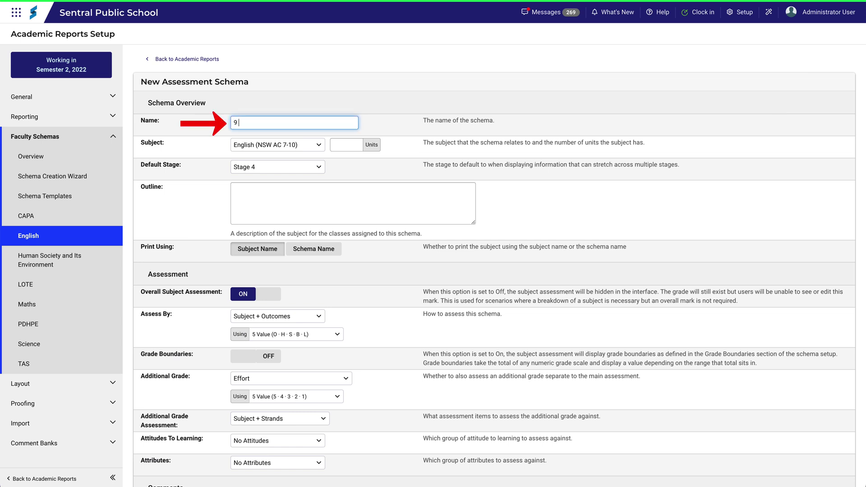
{"action": "type", "text": "English Schema"}
{"action": "left_click", "coordinate": [317, 147]}
{"action": "left_click", "coordinate": [273, 145]}
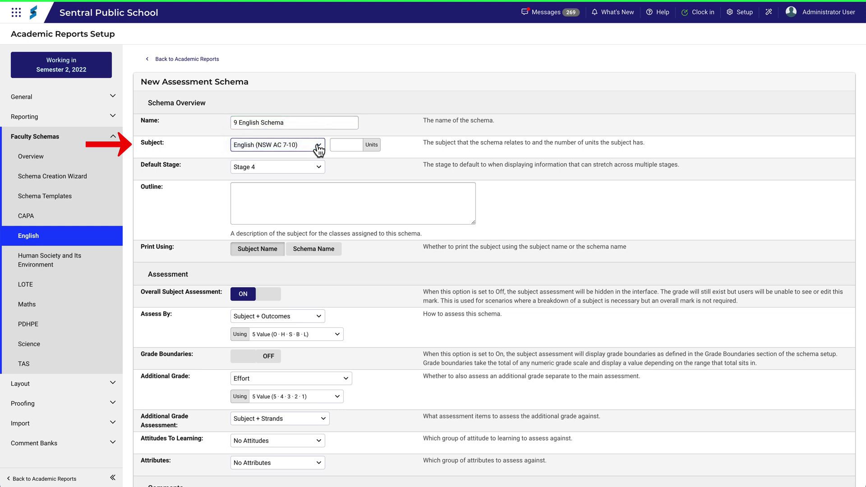
{"action": "left_click", "coordinate": [321, 170]}
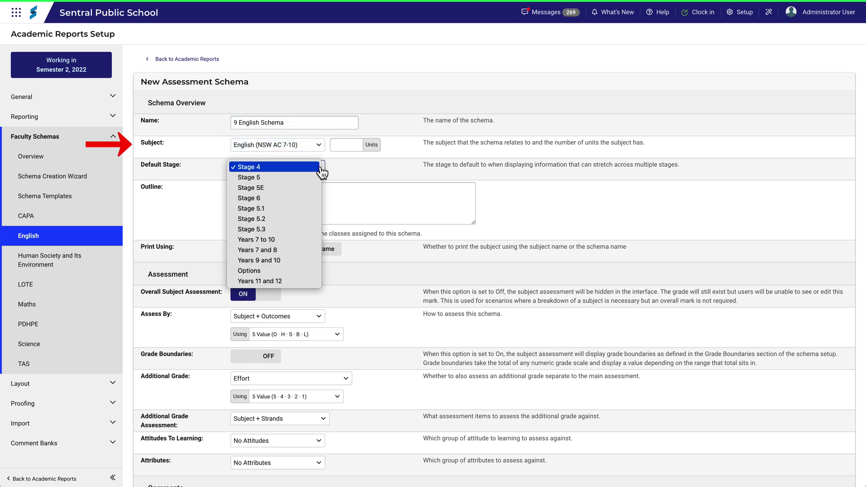
{"action": "left_click", "coordinate": [313, 179]}
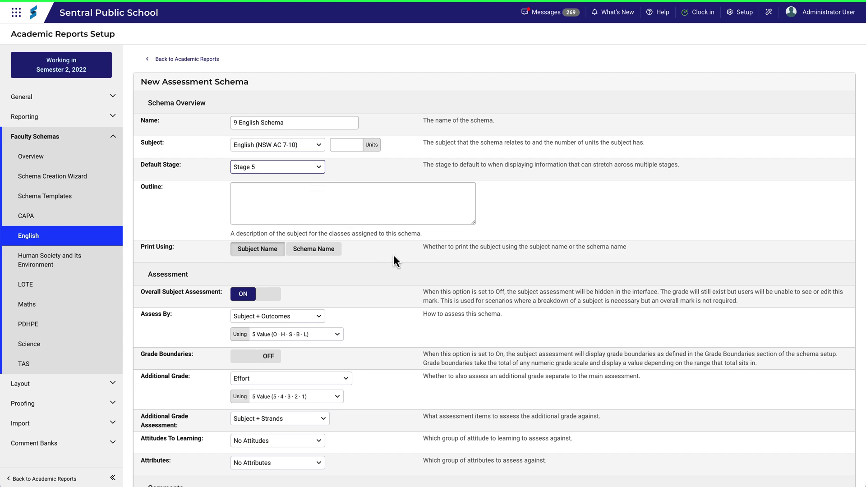
Step: Save 9 English Schema and close the form back to the English Course Schemas list
{"action": "scroll", "coordinate": [393, 255], "scroll_direction": "down", "scroll_amount": 6}
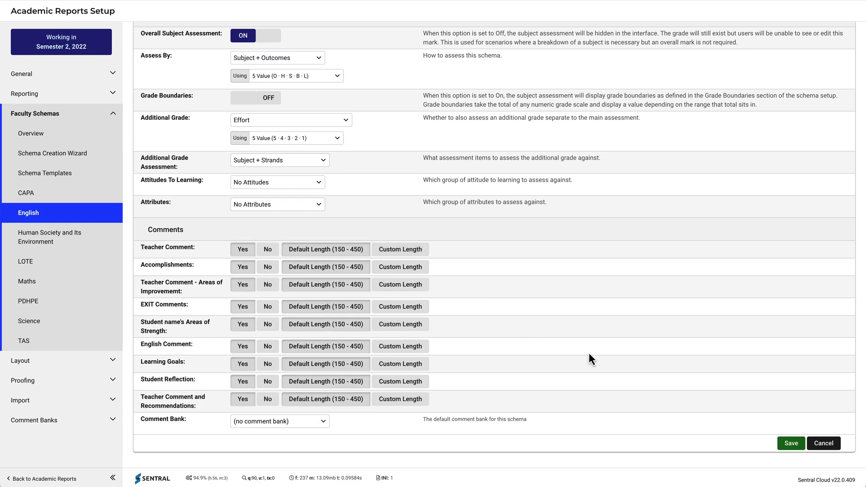
{"action": "left_click", "coordinate": [791, 443]}
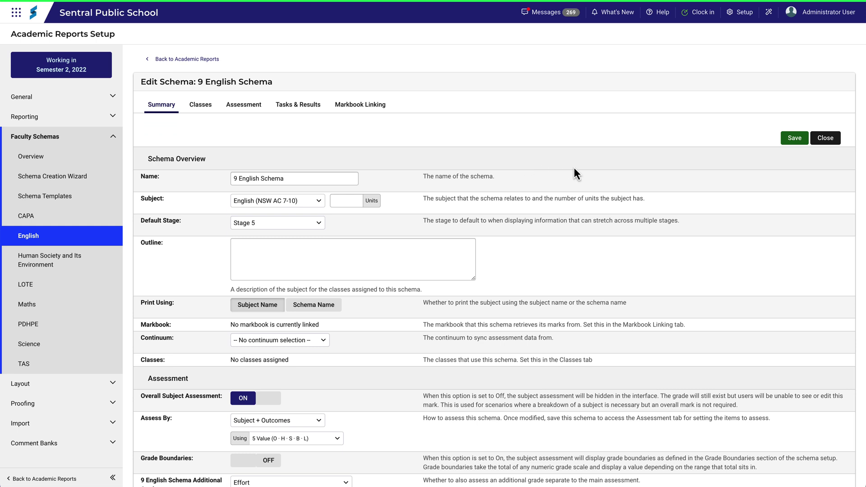
{"action": "left_click", "coordinate": [826, 139]}
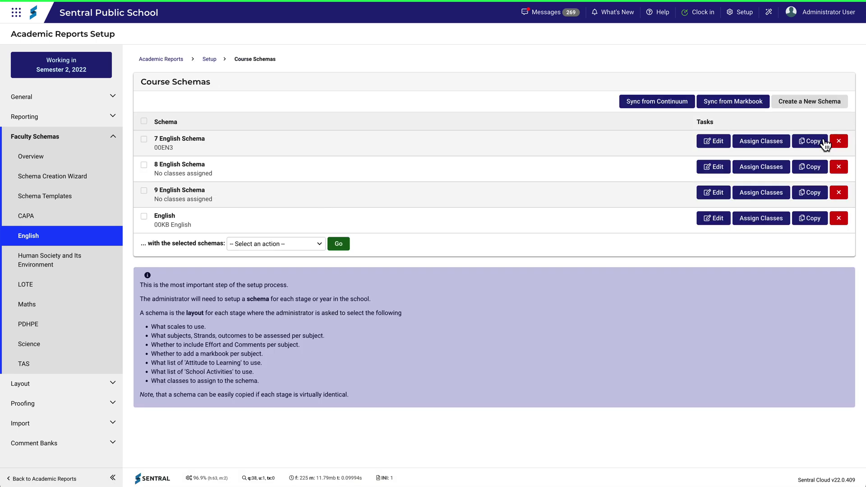